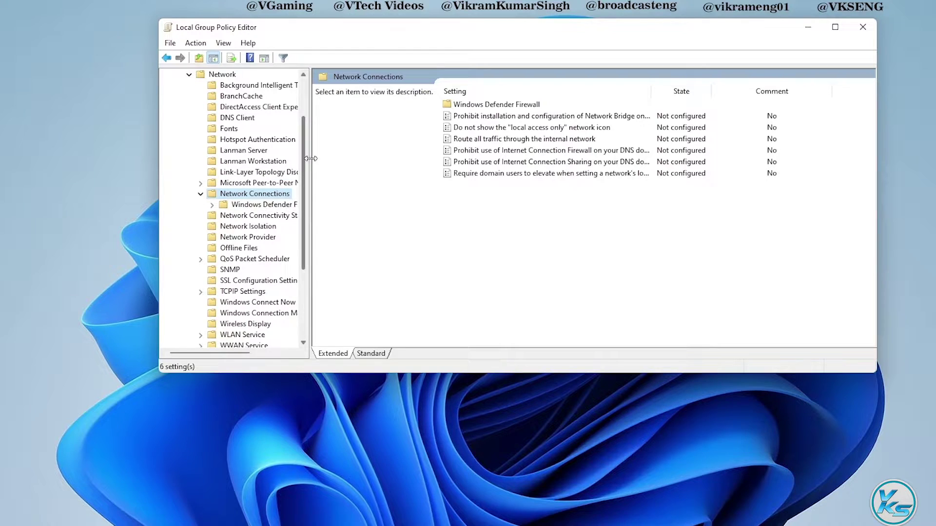
Step: Disable the "Windows Defender Firewall: Protect all network connections" policy in the Domain Profile under Network Connections > Windows Defender Firewall and apply it
left_click_drag(310, 158, 371, 163)
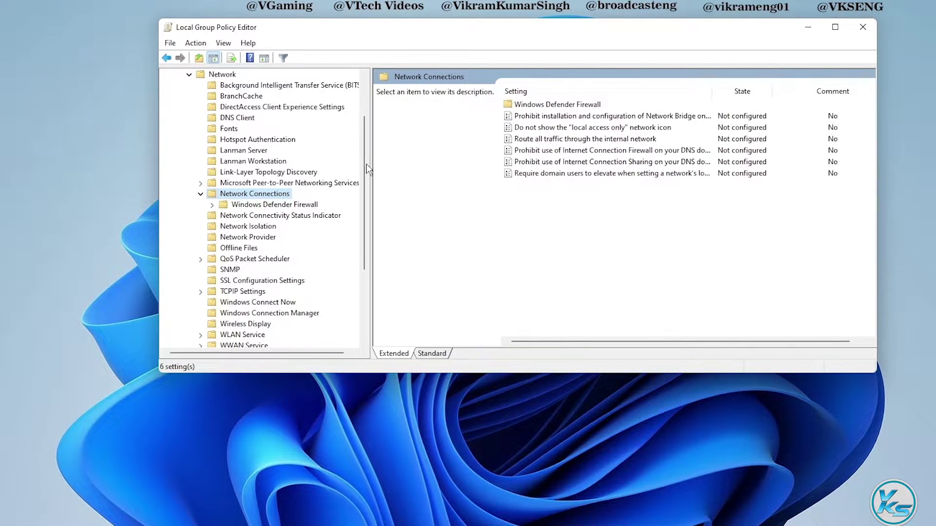
double_click(253, 207)
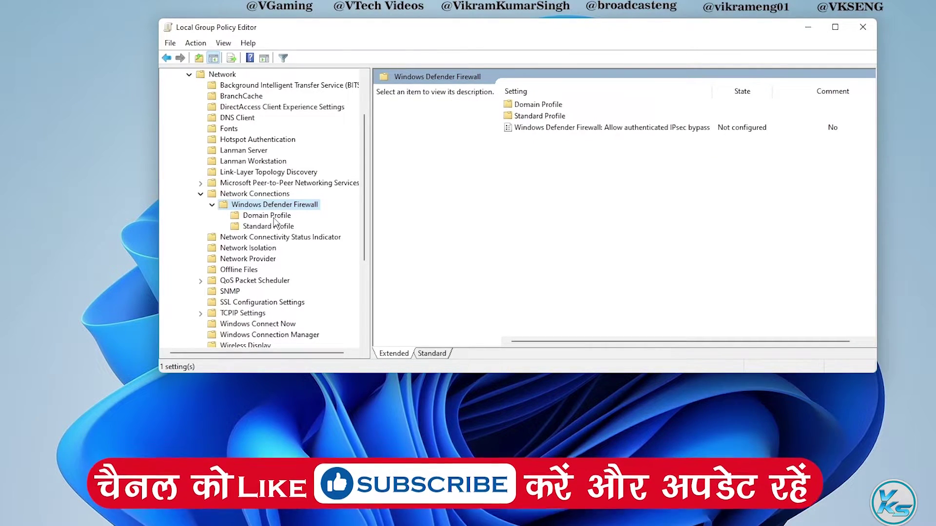
left_click(273, 217)
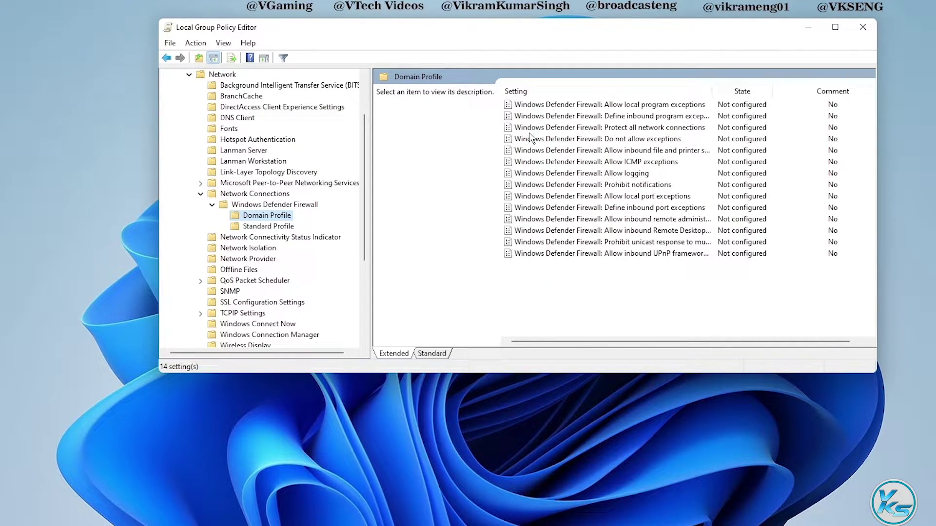
left_click(623, 130)
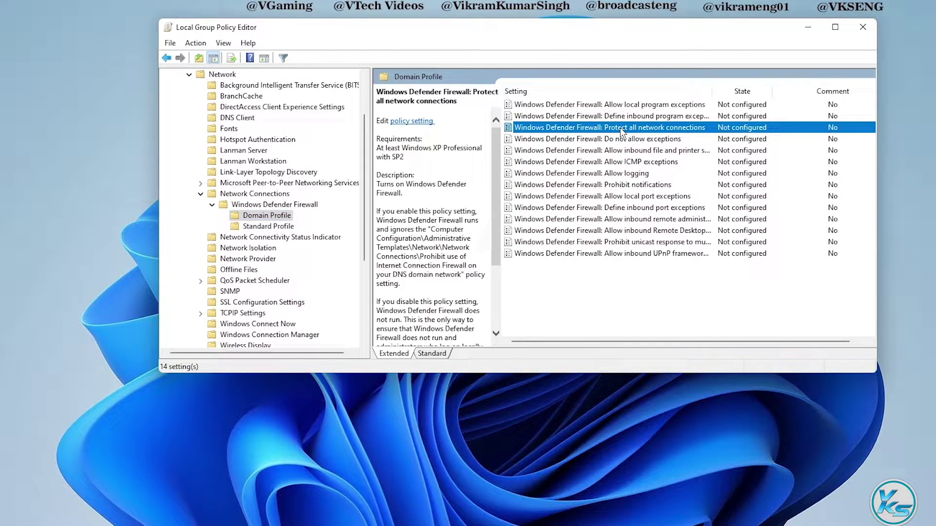
double_click(621, 128)
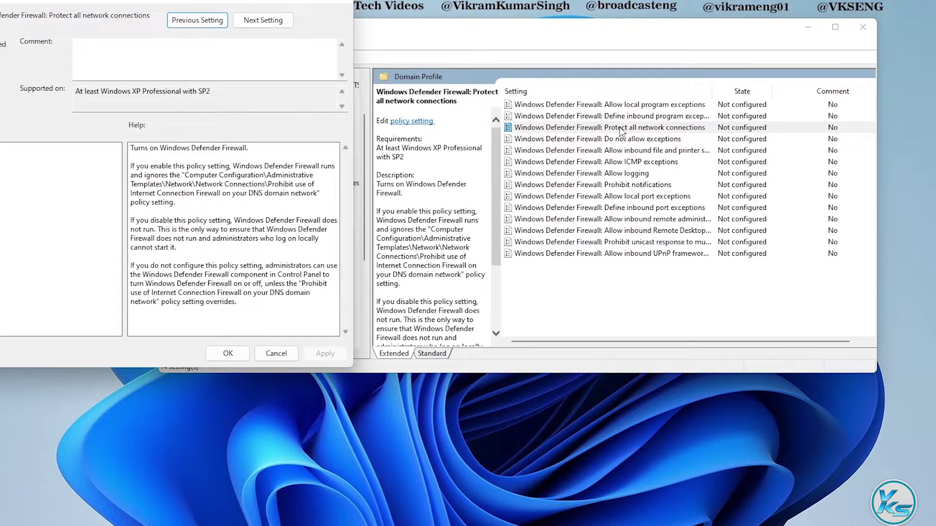
left_click_drag(189, 2, 640, 39)
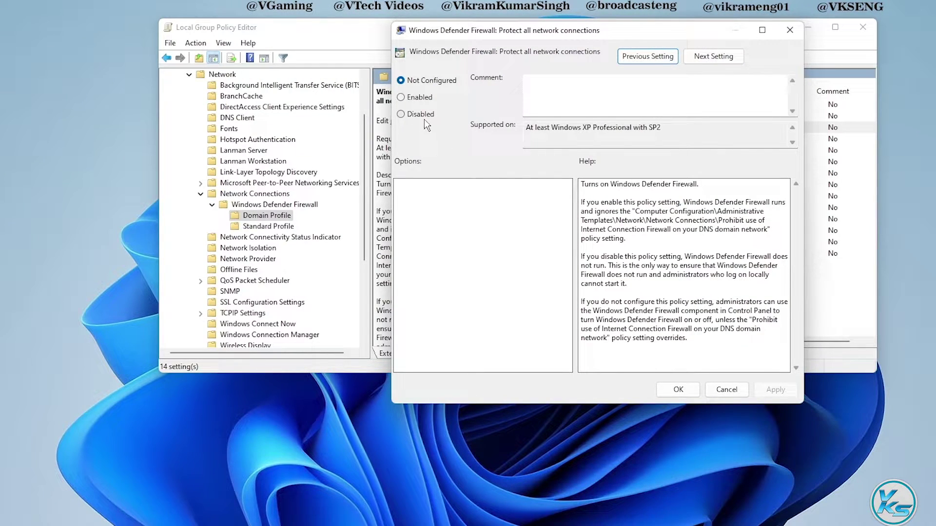
left_click(410, 116)
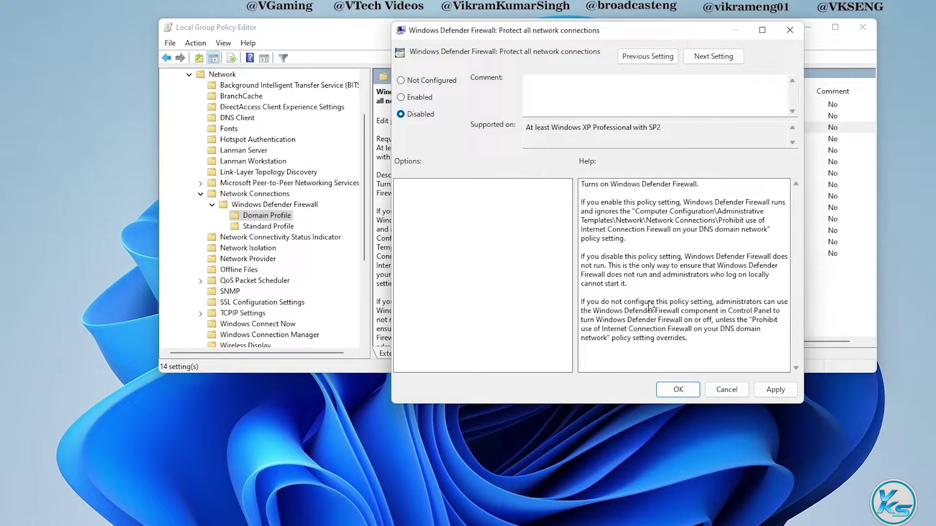
left_click(771, 391)
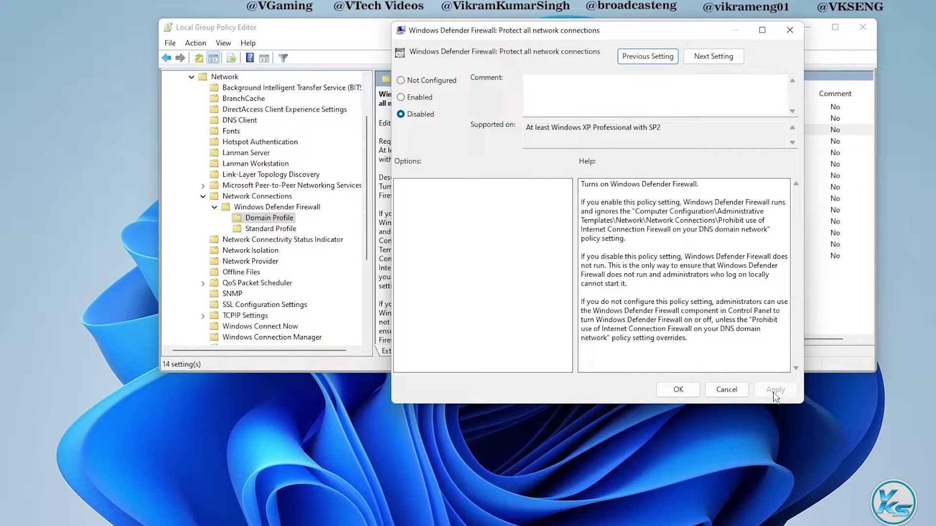
Step: Switch the Domain Profile's "Protect all network connections" policy to Enabled and back to Disabled, applying each change, and close its settings
left_click(417, 97)
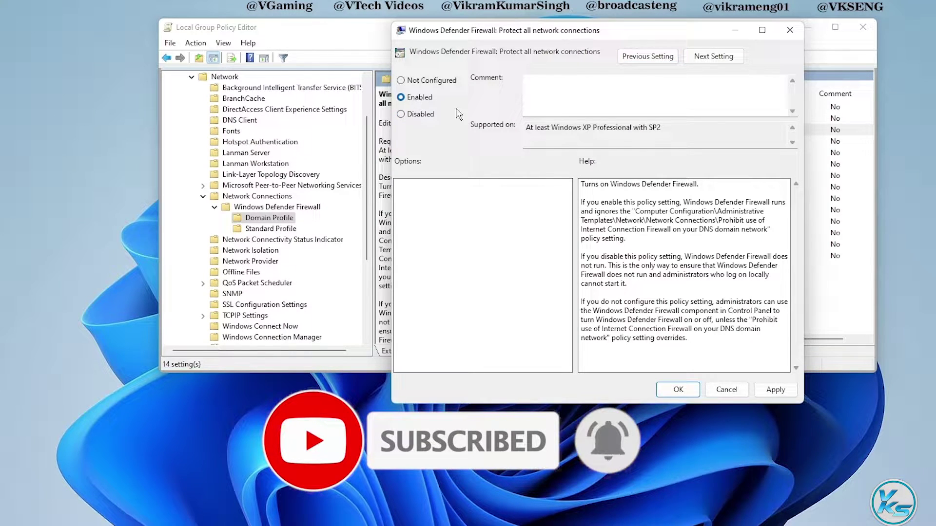
left_click(771, 388)
left_click(414, 114)
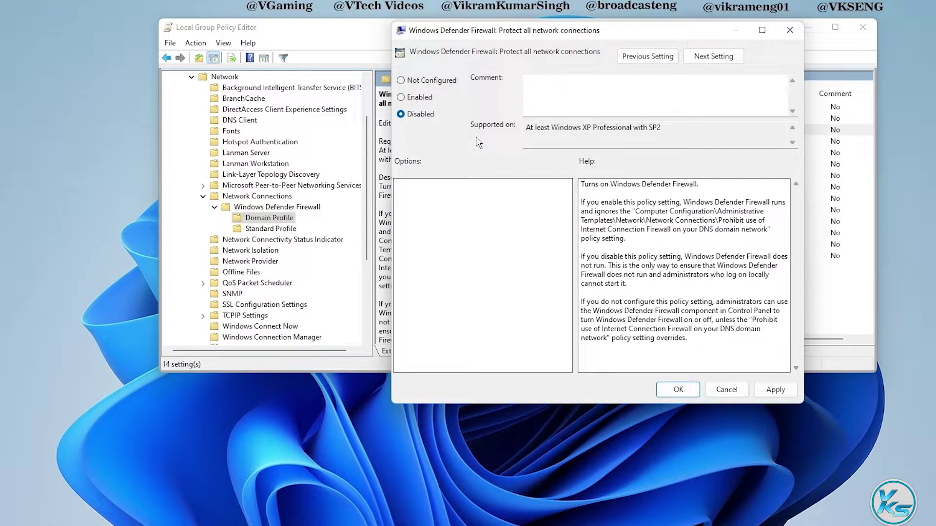
left_click(774, 389)
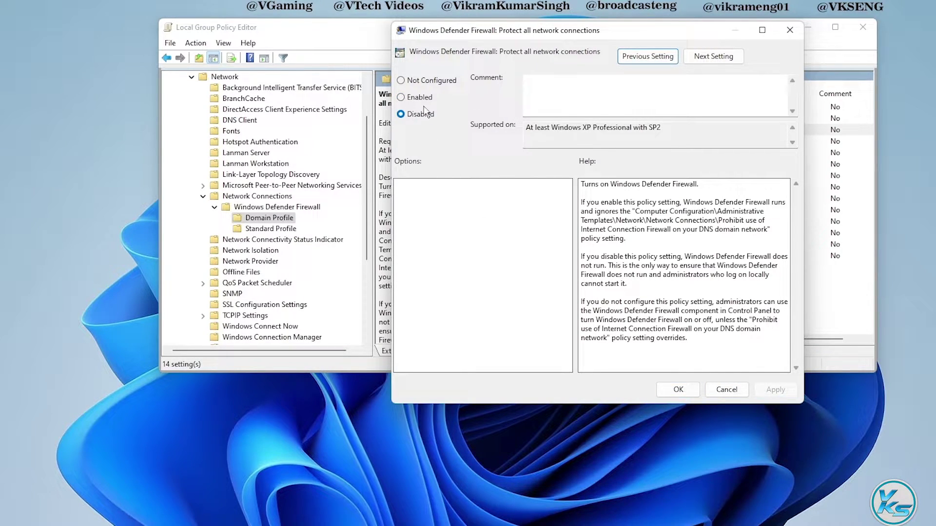
left_click(674, 388)
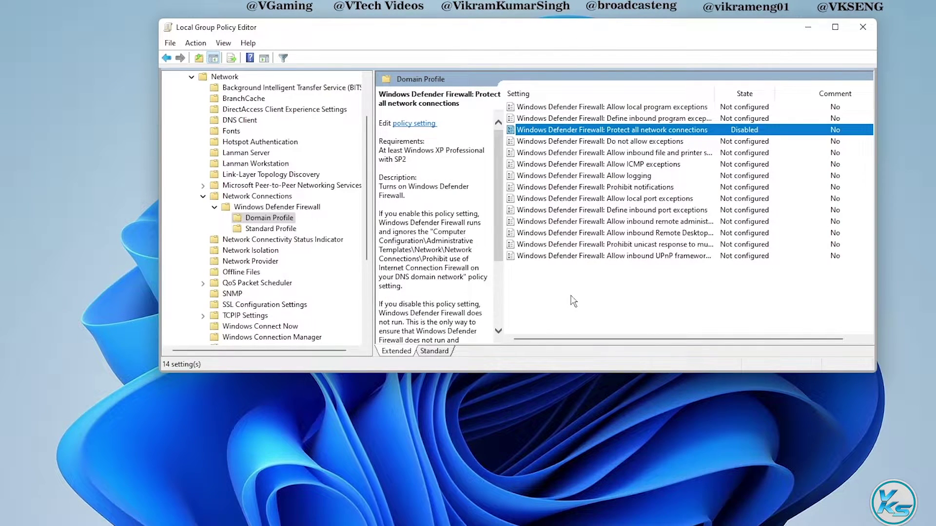
Step: Disable the "Windows Defender Firewall: Protect all network connections" policy in the Standard Profile and apply it
left_click(264, 229)
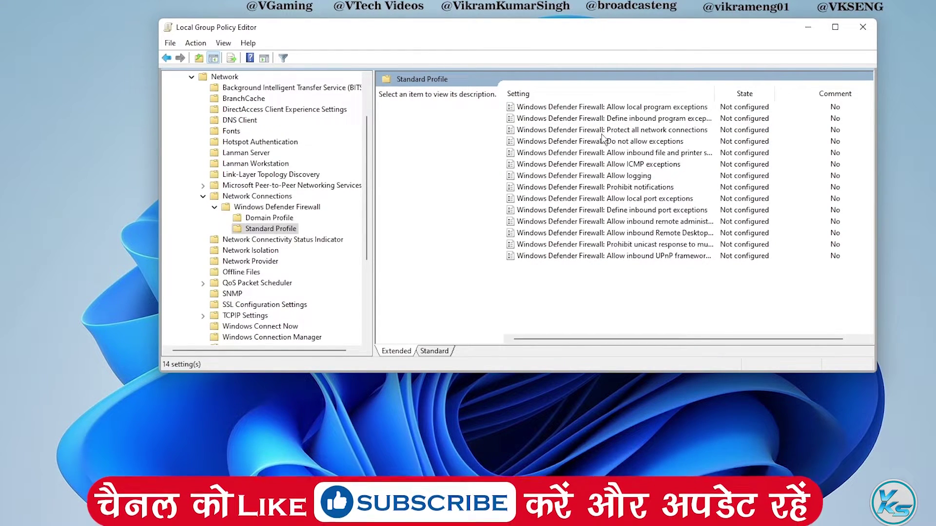
left_click(584, 131)
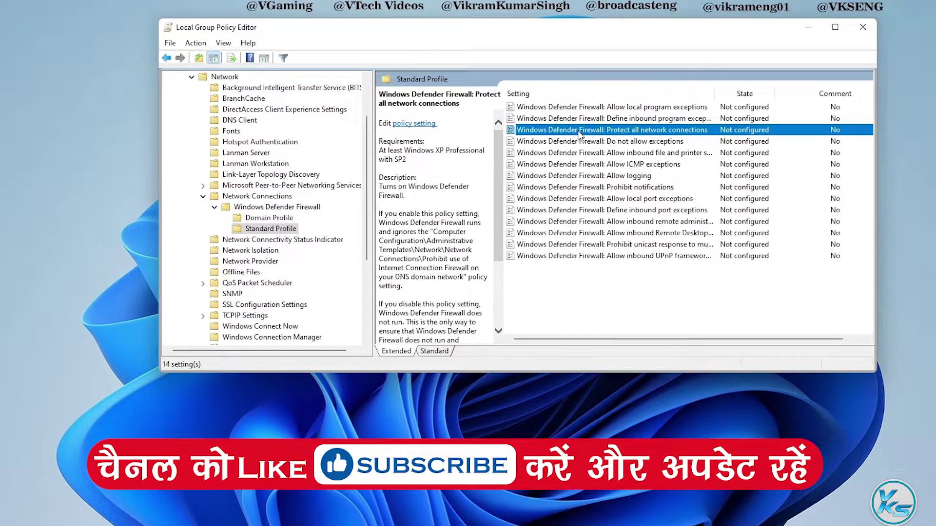
double_click(580, 132)
left_click_drag(223, 13, 569, 30)
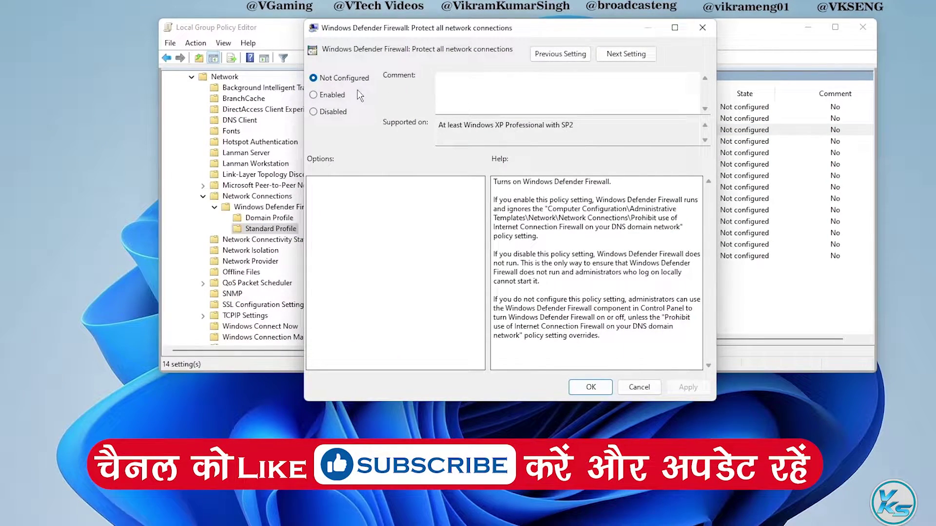
left_click(329, 112)
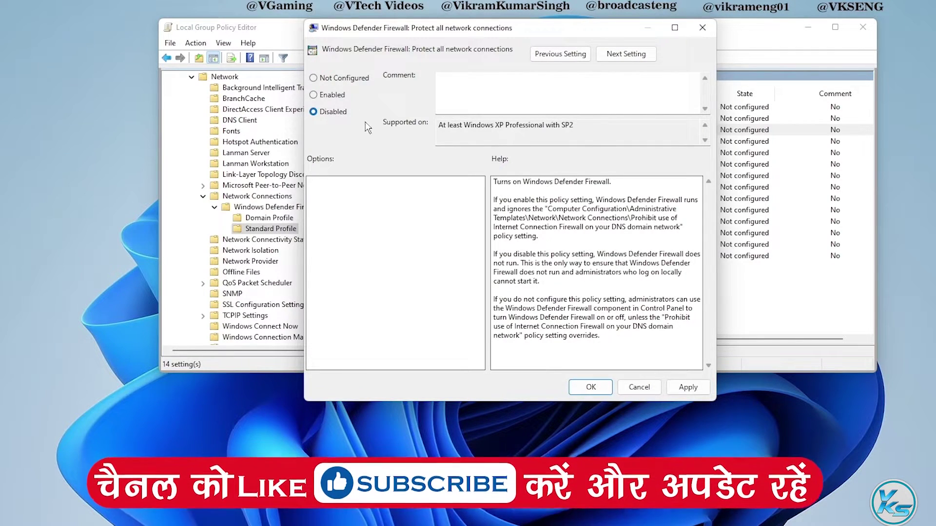
left_click(682, 387)
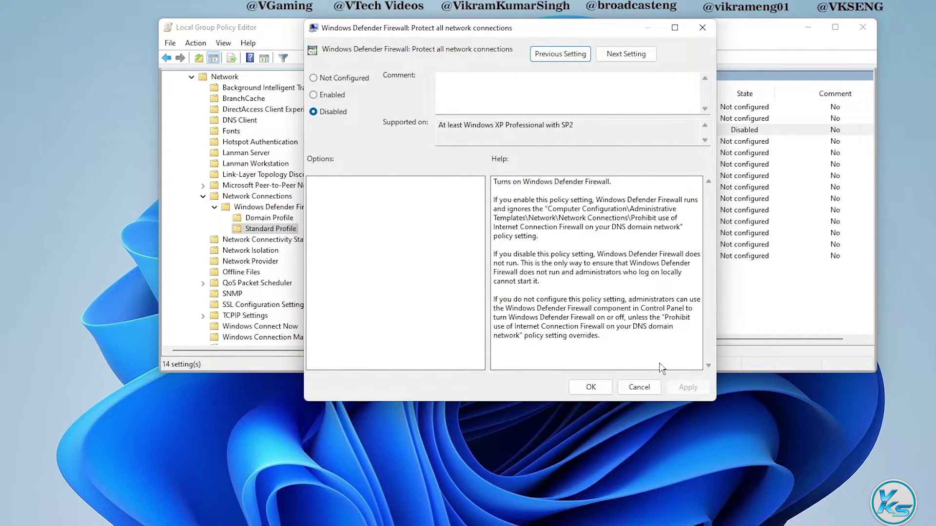
Step: Switch the Standard Profile's "Protect all network connections" policy to Enabled and back to Disabled, applying each change, and close the policy editor
left_click(314, 95)
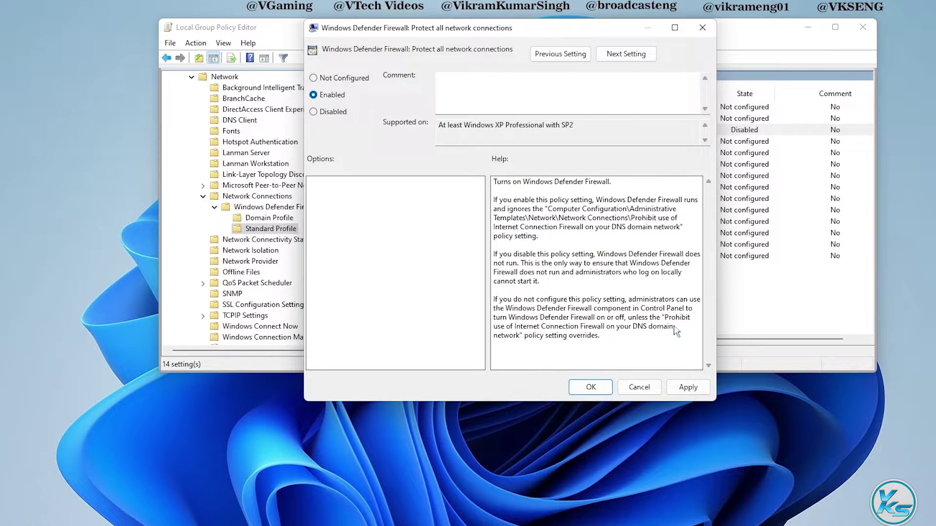
left_click(691, 386)
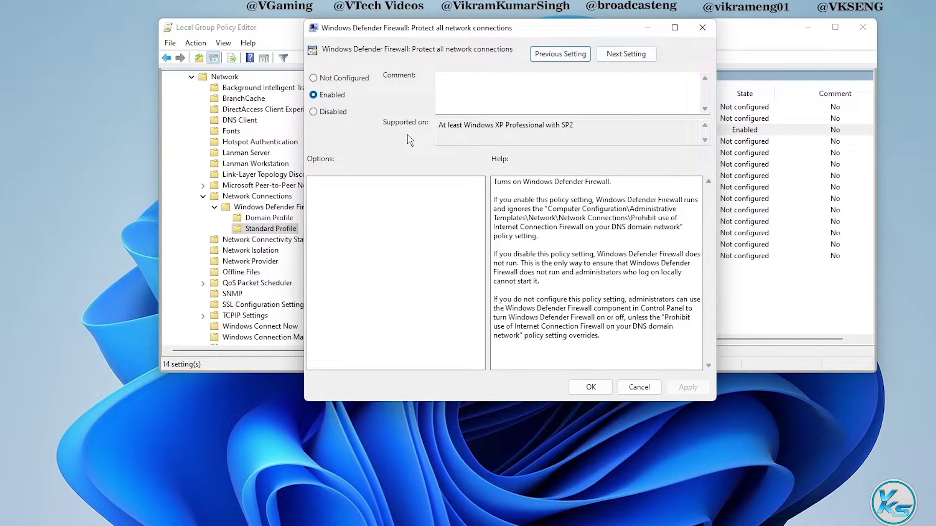
left_click(330, 113)
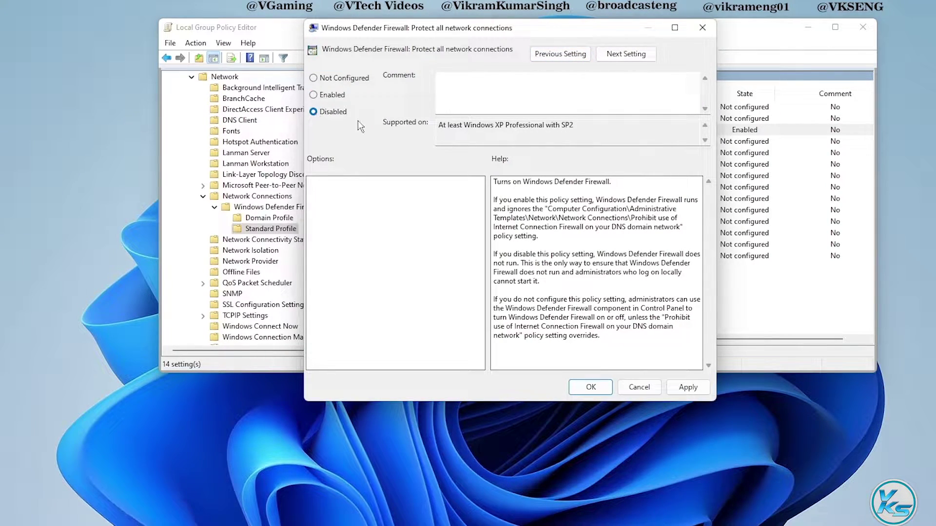
left_click(693, 385)
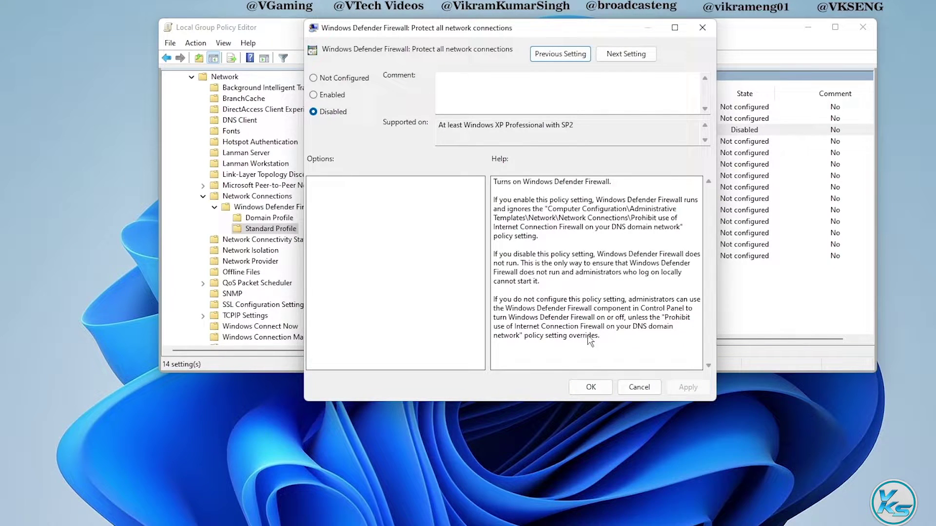
left_click(591, 387)
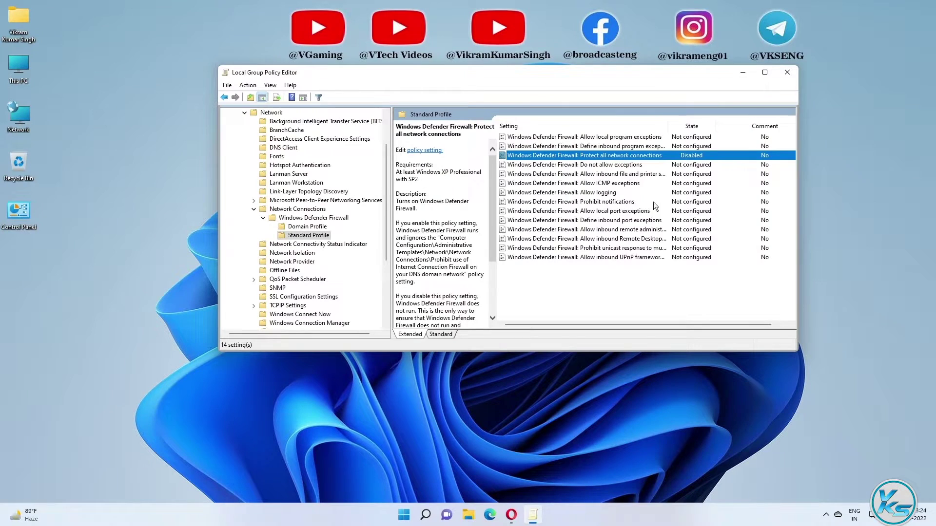
left_click(788, 72)
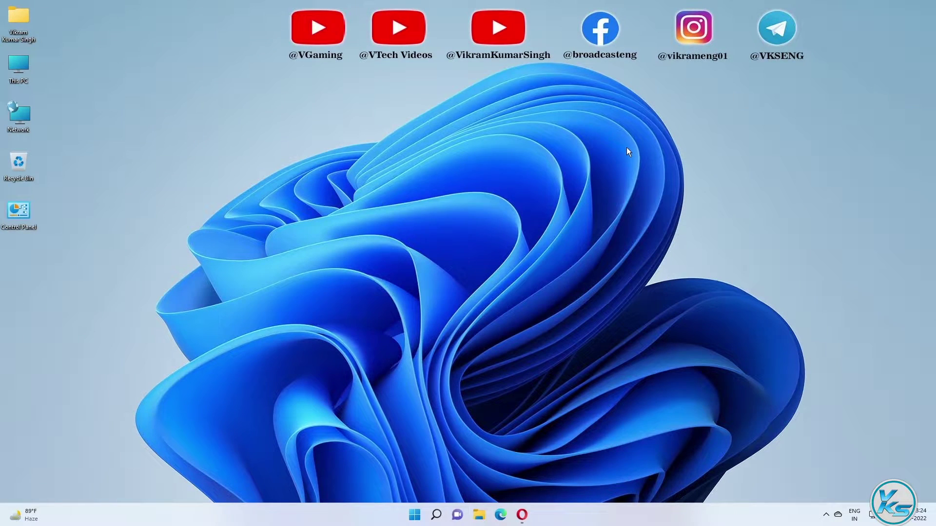
Step: Open Windows Security, check the firewall status of each network under Firewall & network protection, and close the window
left_click(825, 515)
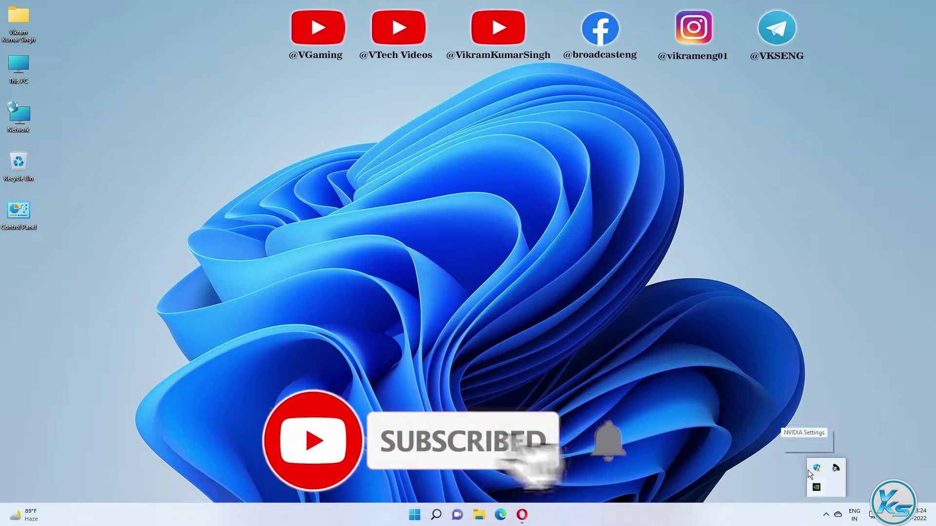
left_click(816, 468)
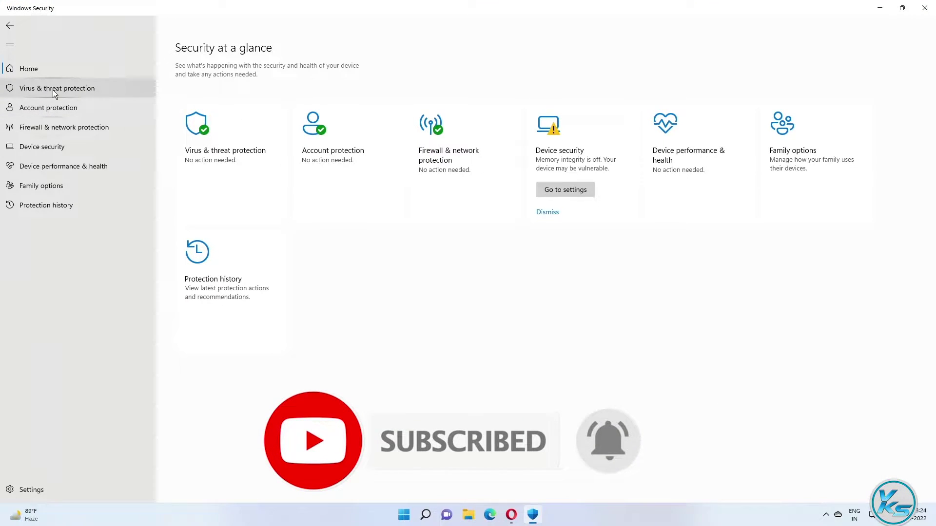
left_click(61, 128)
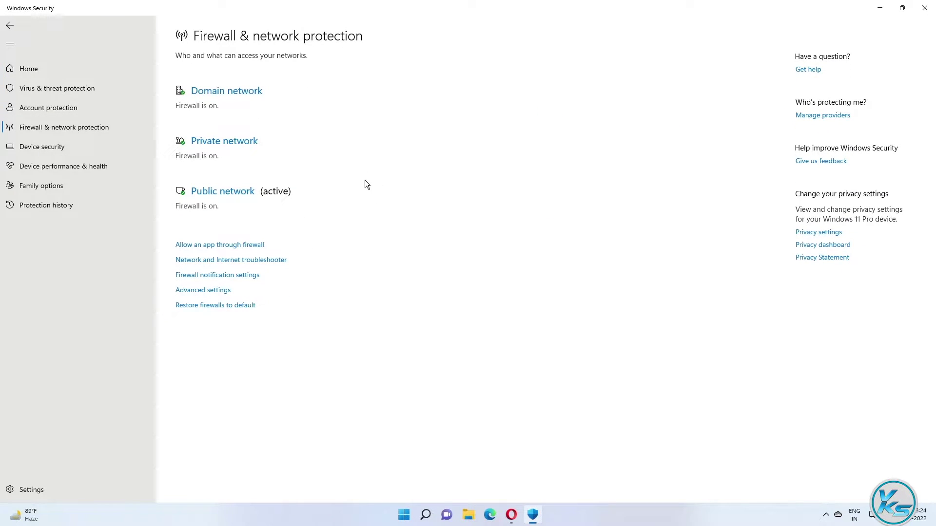
left_click(925, 8)
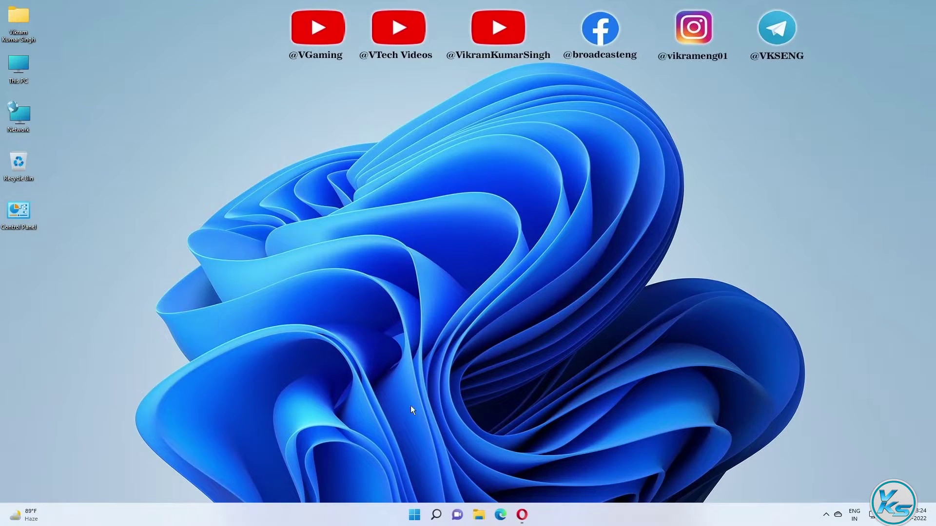
Step: Open Firewall & network protection from the Windows Security page of Privacy & security in Windows Settings
right_click(417, 517)
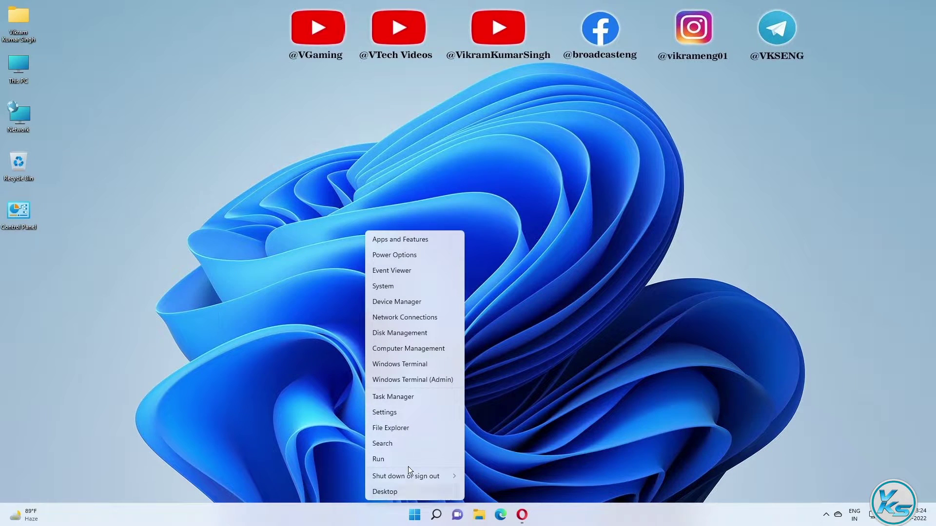
left_click(383, 414)
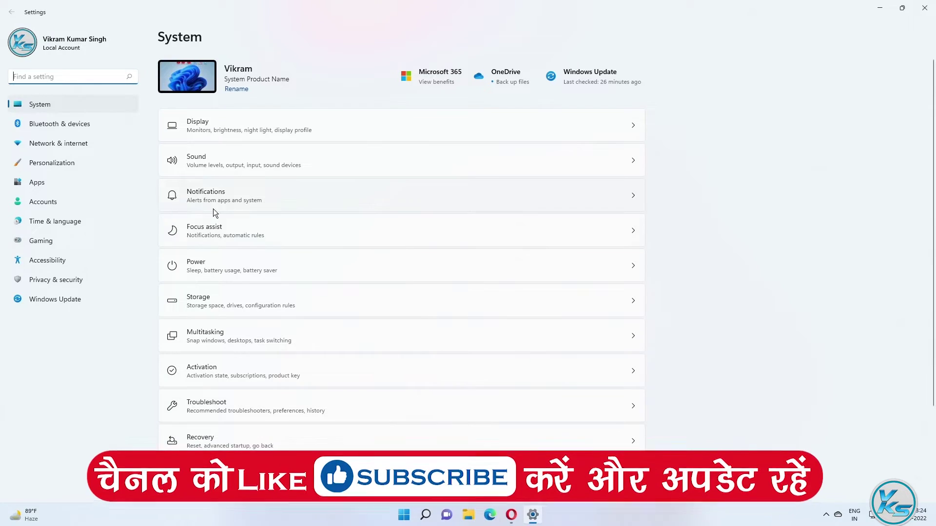
left_click(68, 281)
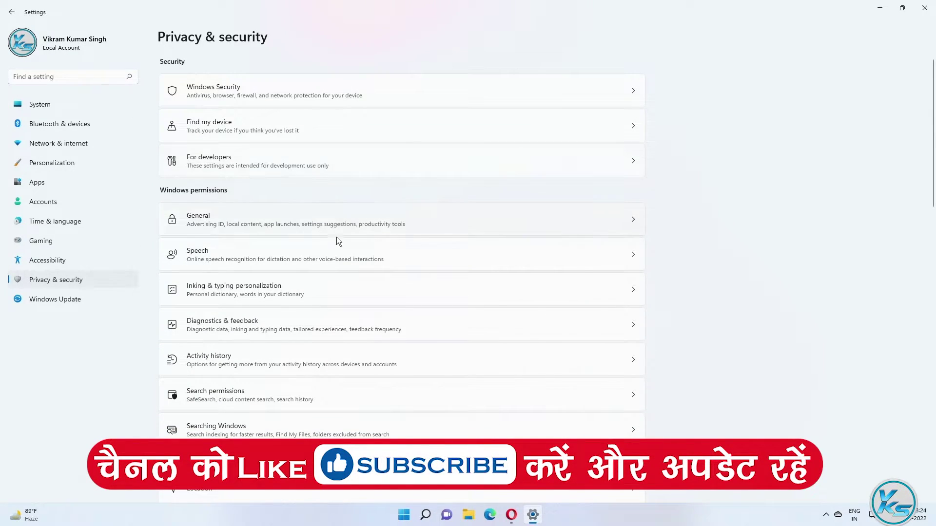
left_click(227, 89)
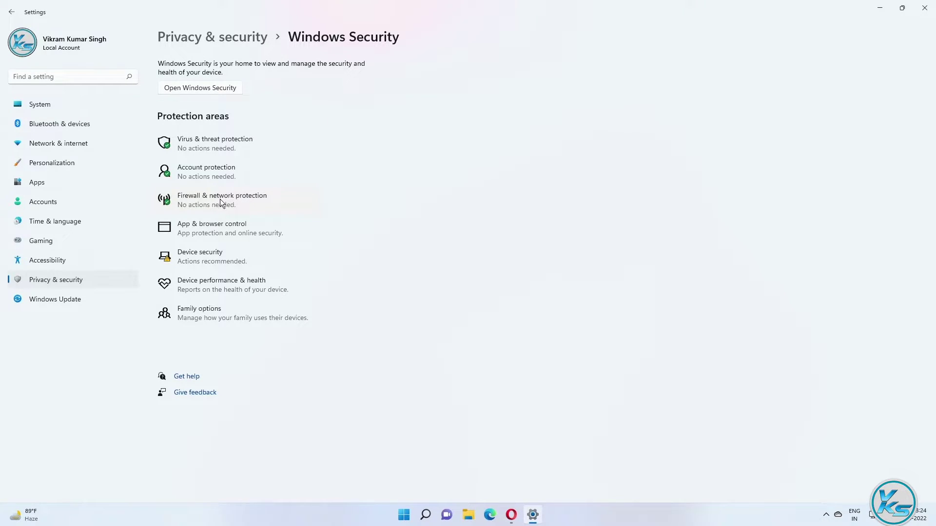
left_click(232, 201)
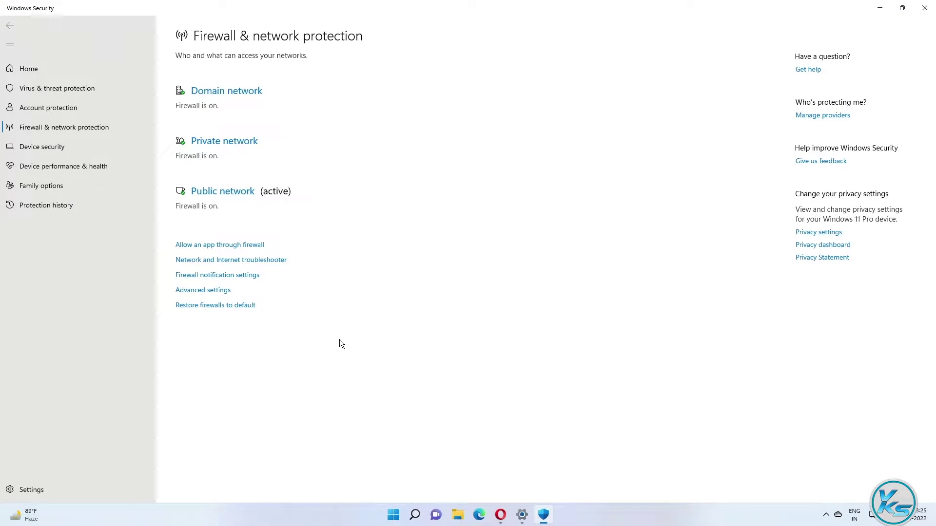
Step: Turn off Microsoft Defender Firewall for the domain network and allow the change in User Account Control
left_click(227, 92)
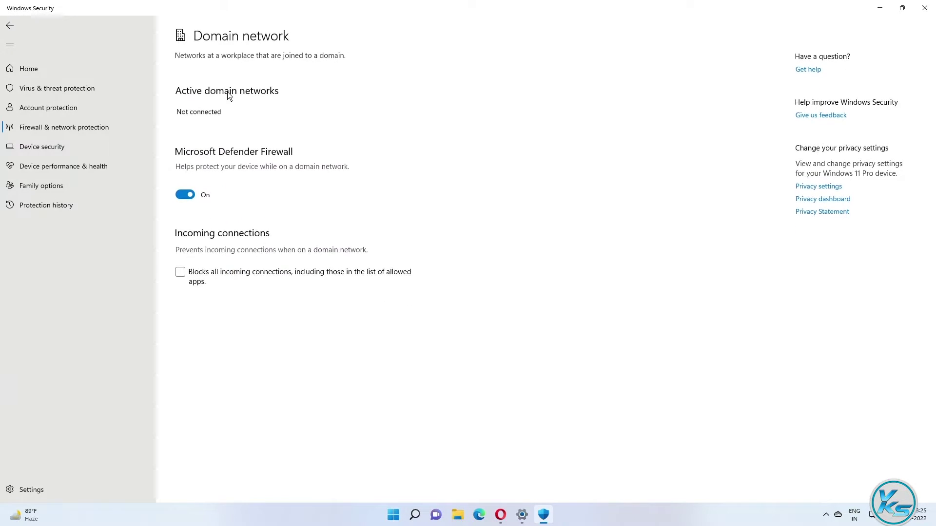
left_click(185, 195)
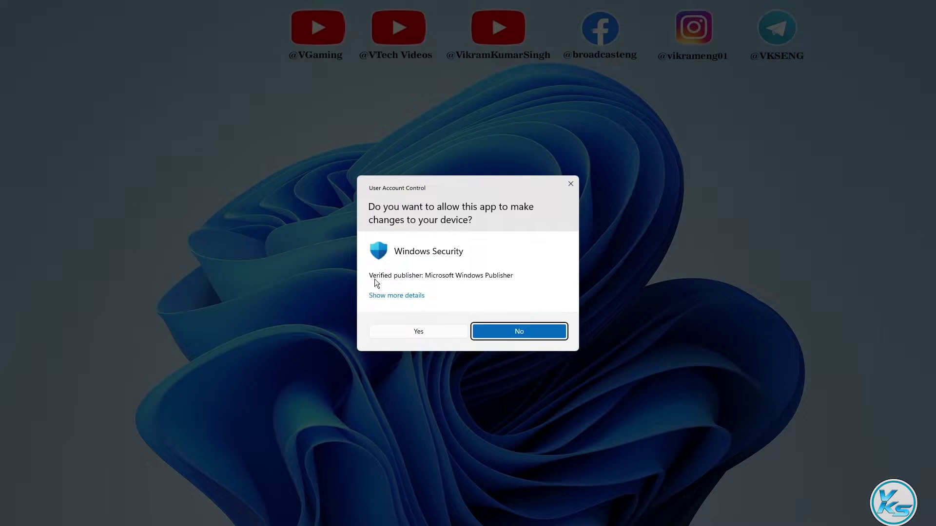
left_click(400, 332)
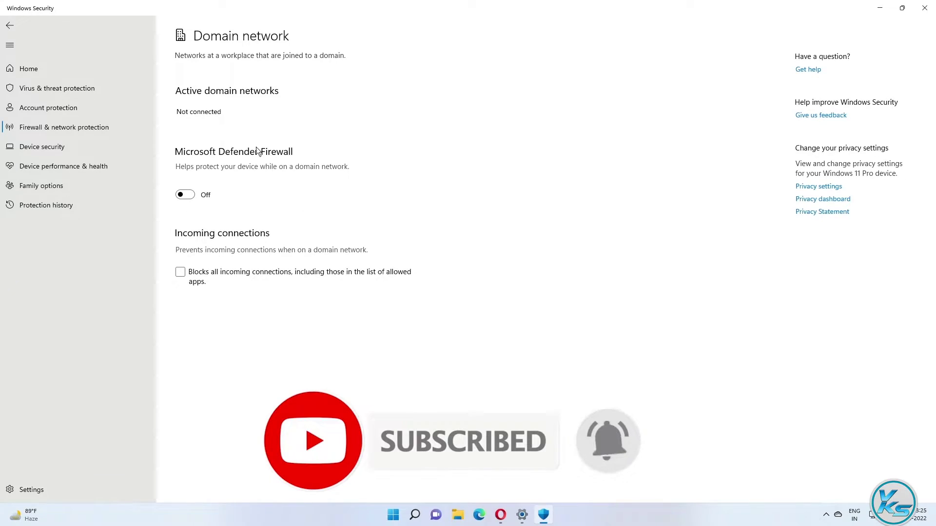
Step: Return to the network overview and turn off Microsoft Defender Firewall for the private network, allowing the change in User Account Control
left_click(14, 25)
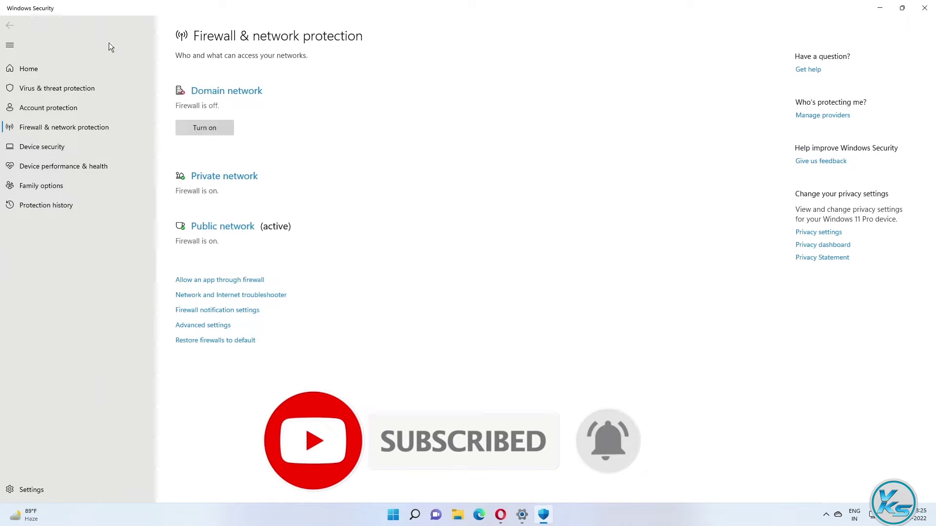
left_click(225, 180)
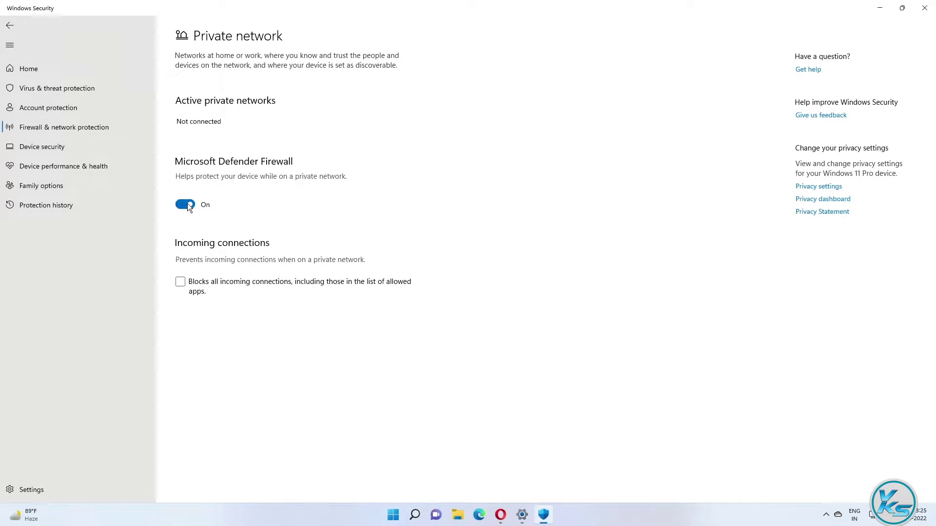
left_click(186, 203)
left_click(398, 333)
Step: Switch the private network's Microsoft Defender Firewall back on and off again, allowing each change in User Account Control
left_click(189, 205)
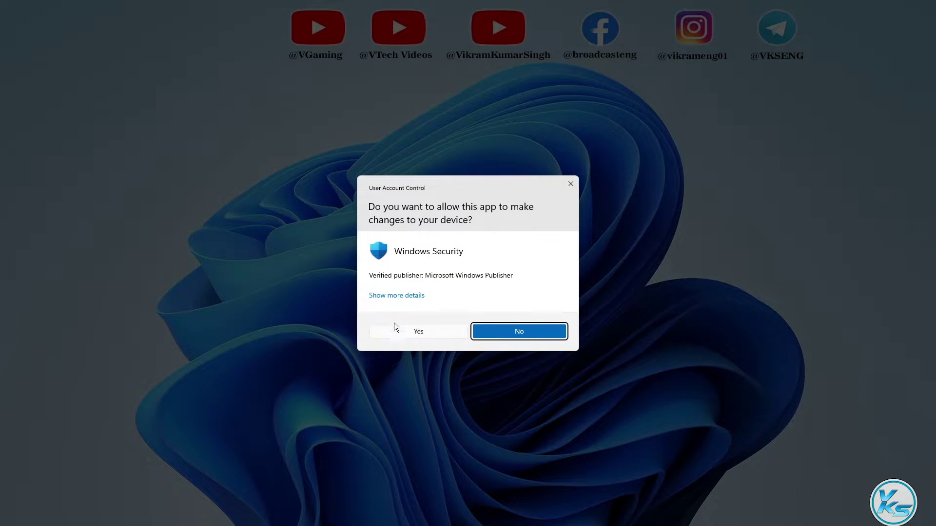
left_click(389, 329)
left_click(200, 203)
left_click(416, 330)
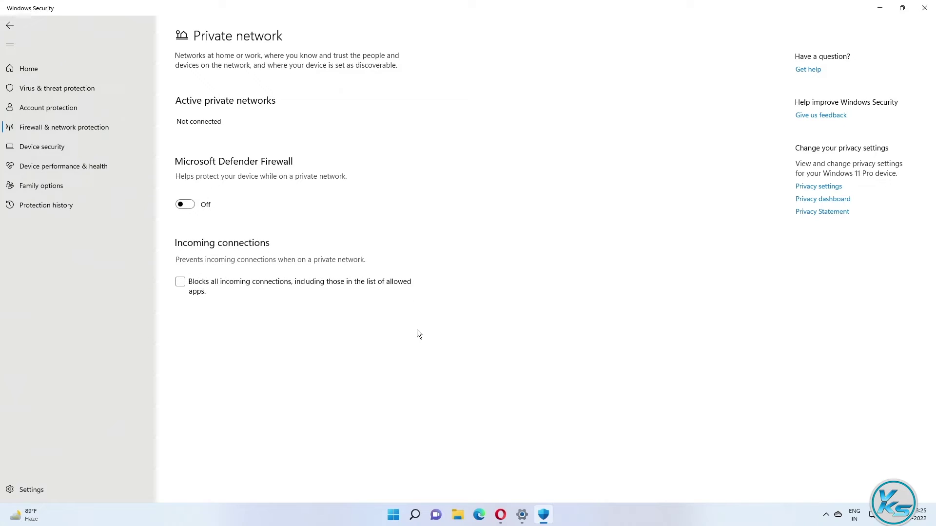
Step: Return to the network overview and turn off Microsoft Defender Firewall for the public network, allowing the change in User Account Control
left_click(17, 23)
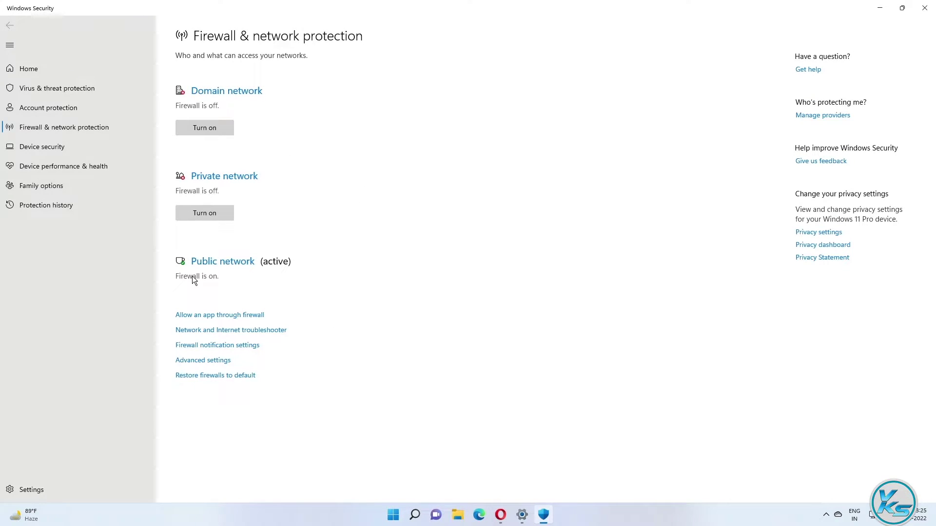
left_click(209, 263)
left_click(189, 207)
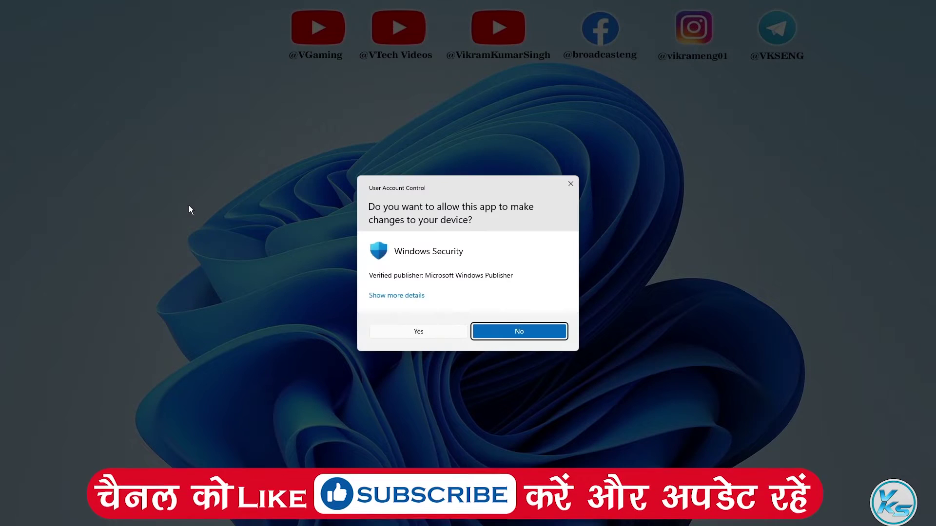
left_click(437, 335)
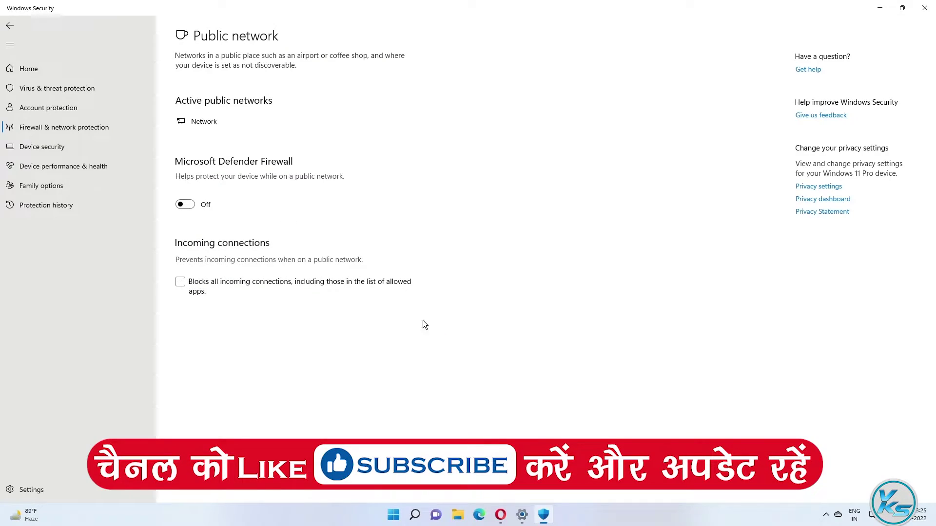
Step: Turn the public network's Microsoft Defender Firewall back on, revisit the network overview, and switch that firewall off again, allowing each change
left_click(189, 206)
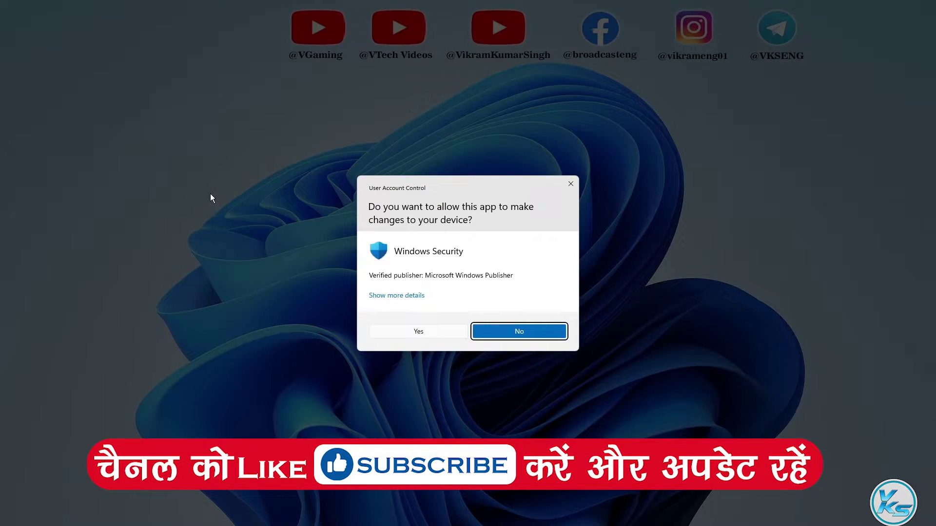
left_click(384, 327)
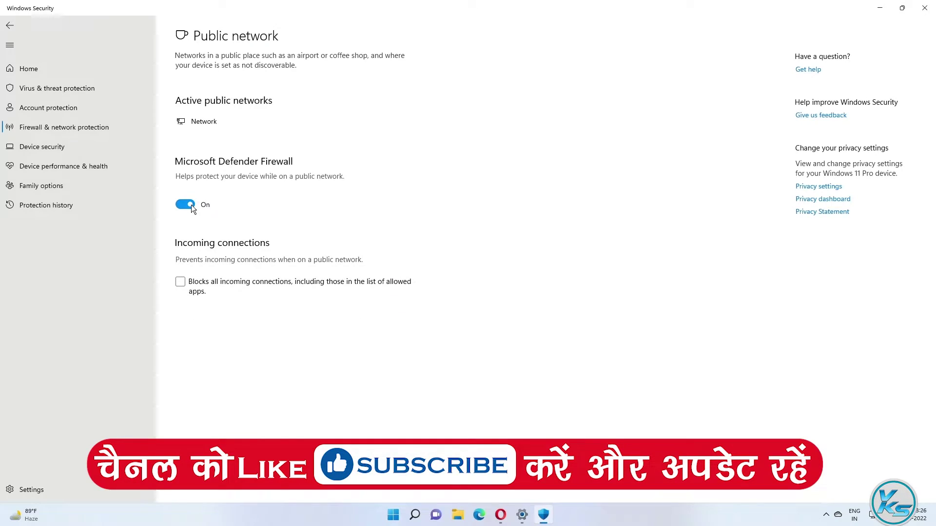
left_click(11, 25)
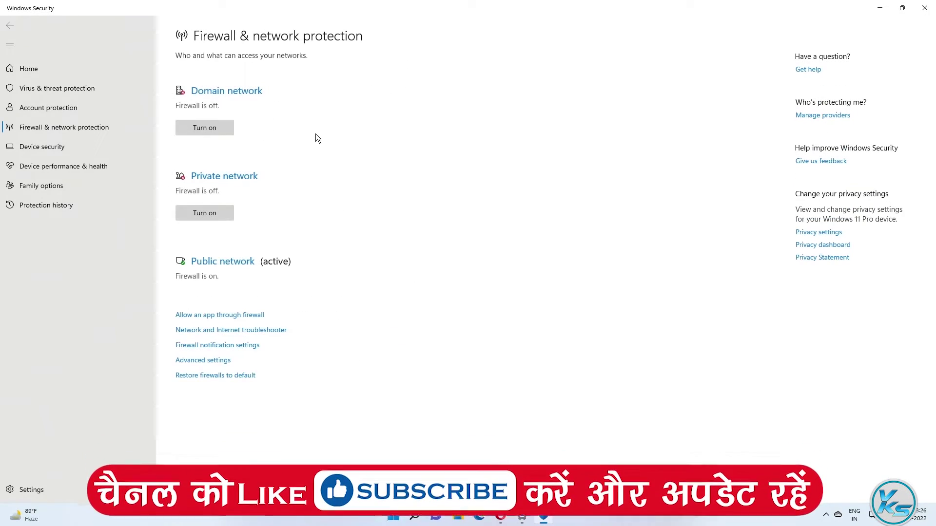
left_click(233, 259)
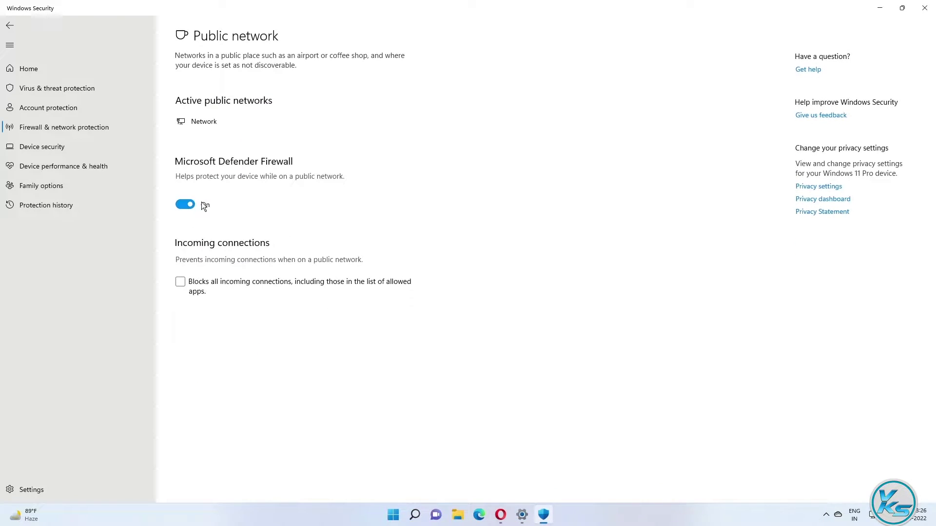
left_click(185, 204)
left_click(518, 330)
Step: Return to Firewall & network protection and open the firewall notification settings
left_click(10, 25)
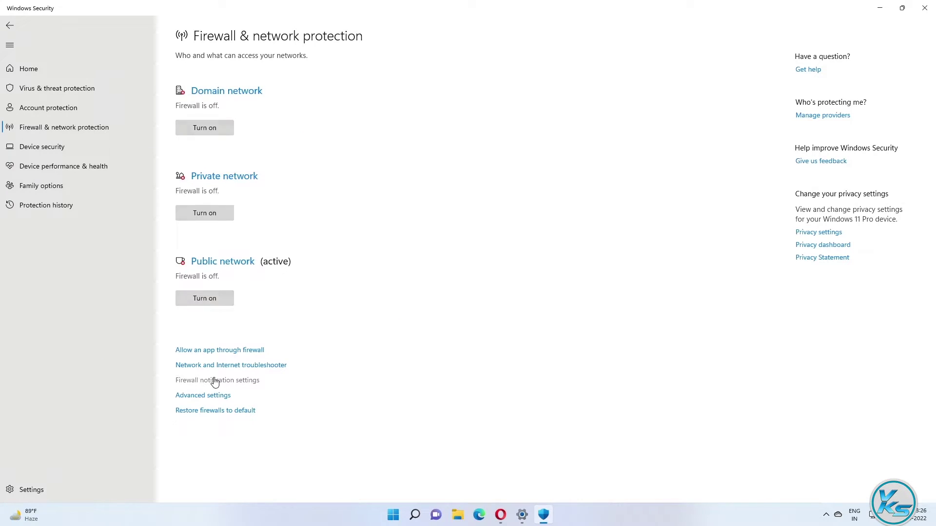
left_click(215, 381)
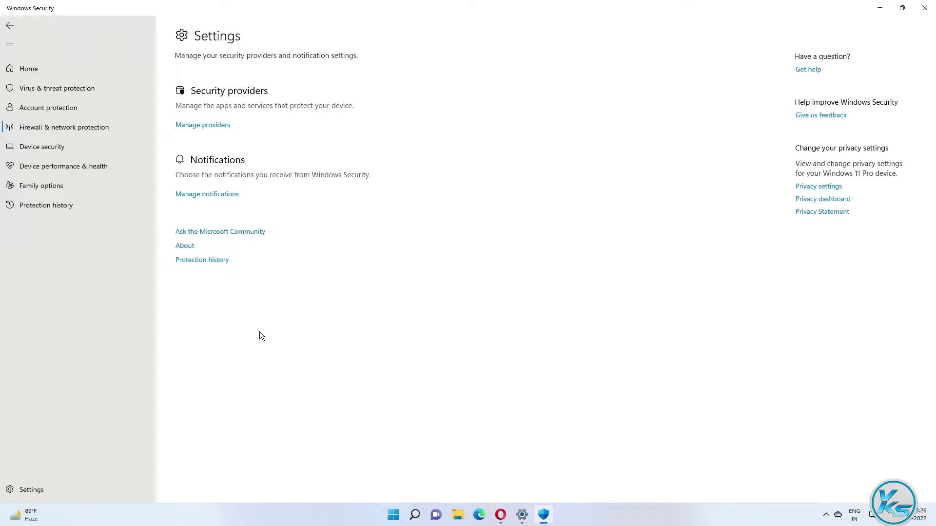